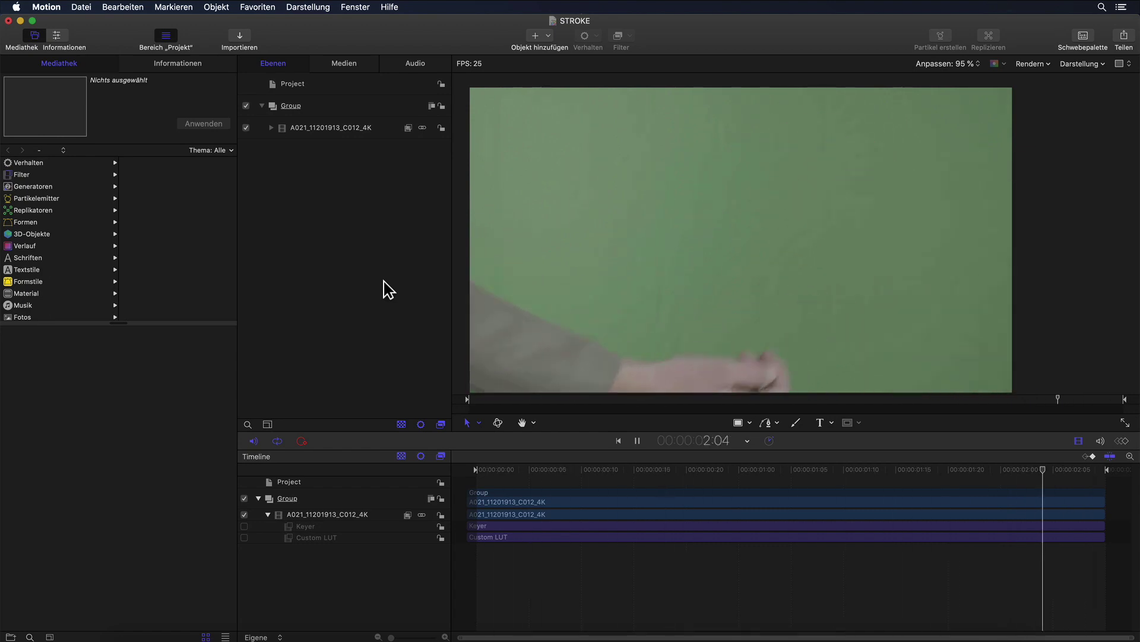
Play through the green-screen clip and stop on a frame where both hands and the keys are in view.
key(space)
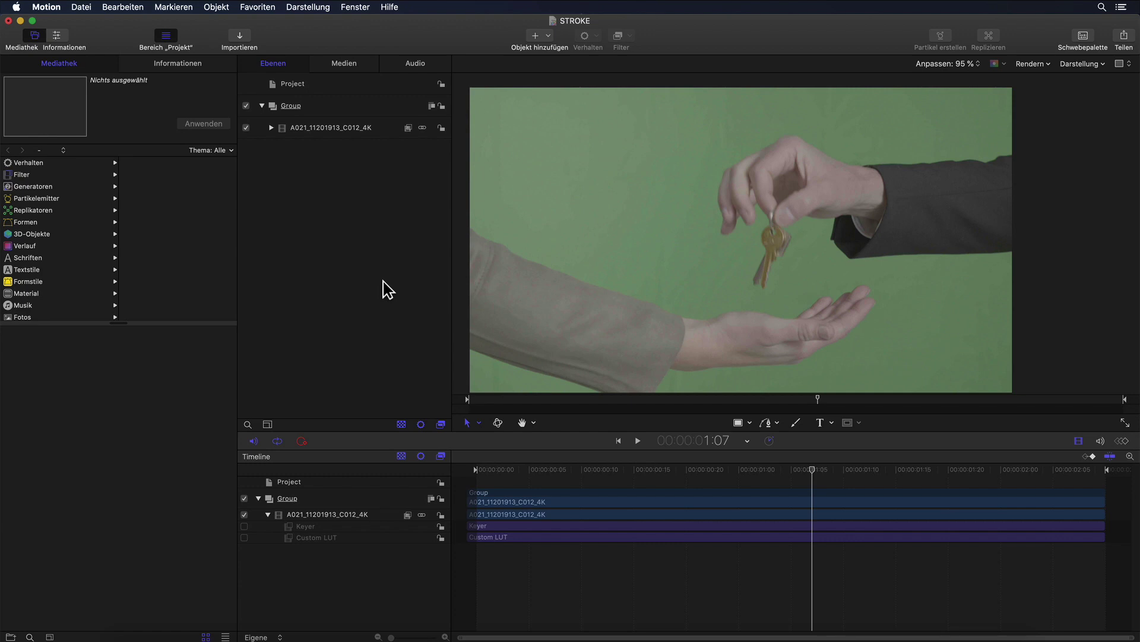
key(space)
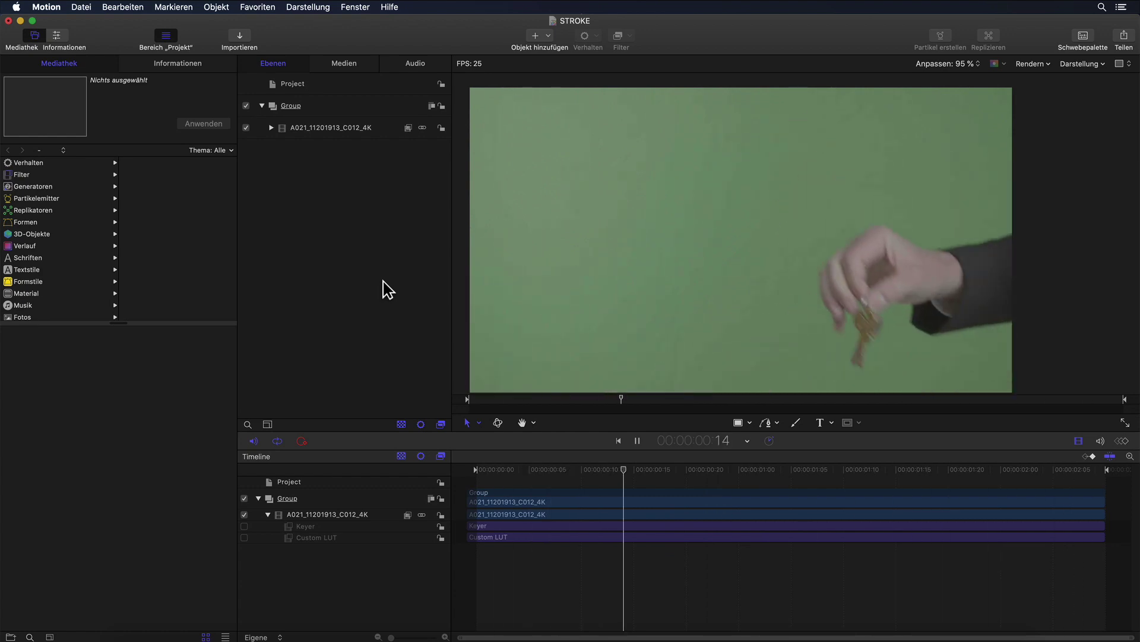
key(space)
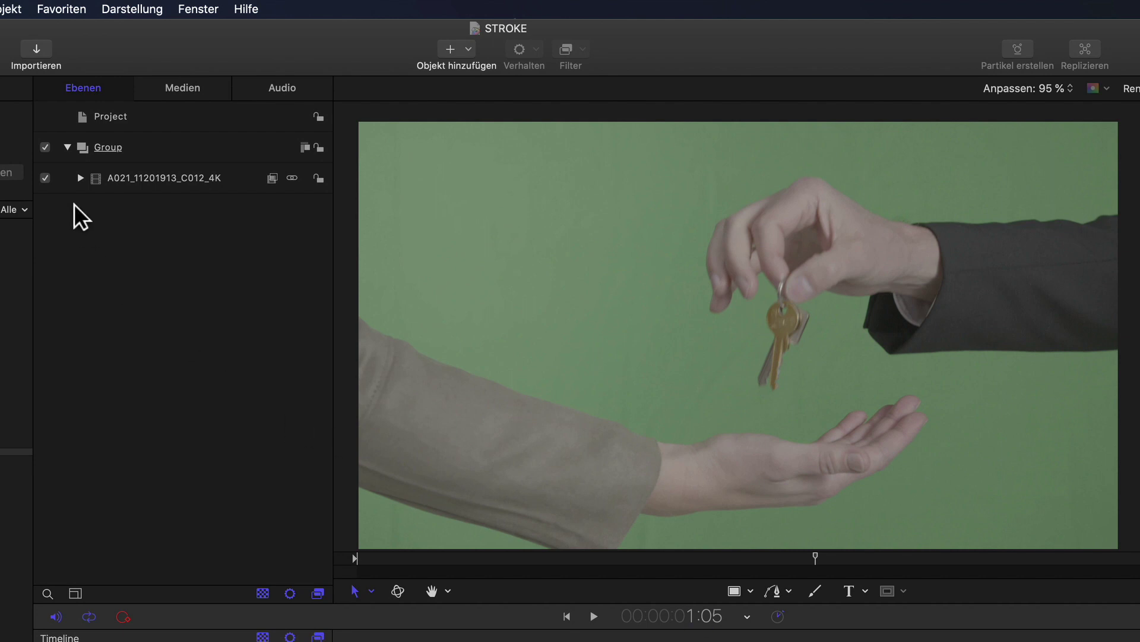
Enable the clip's Custom LUT and Keyer filters and play back the keyed footage.
click(79, 177)
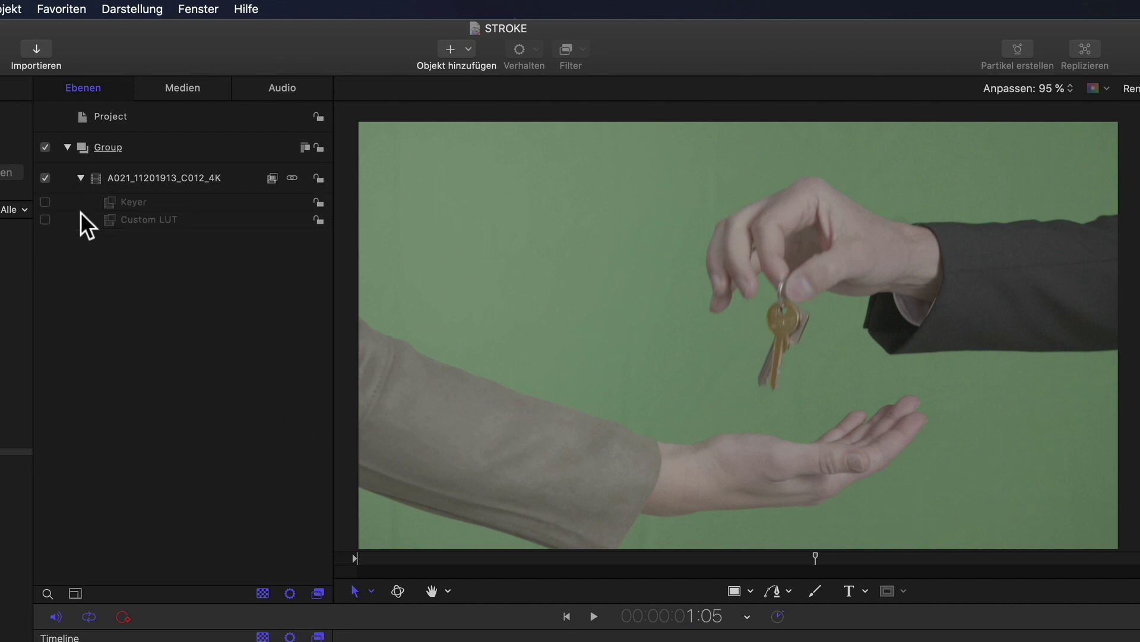
click(42, 217)
click(44, 199)
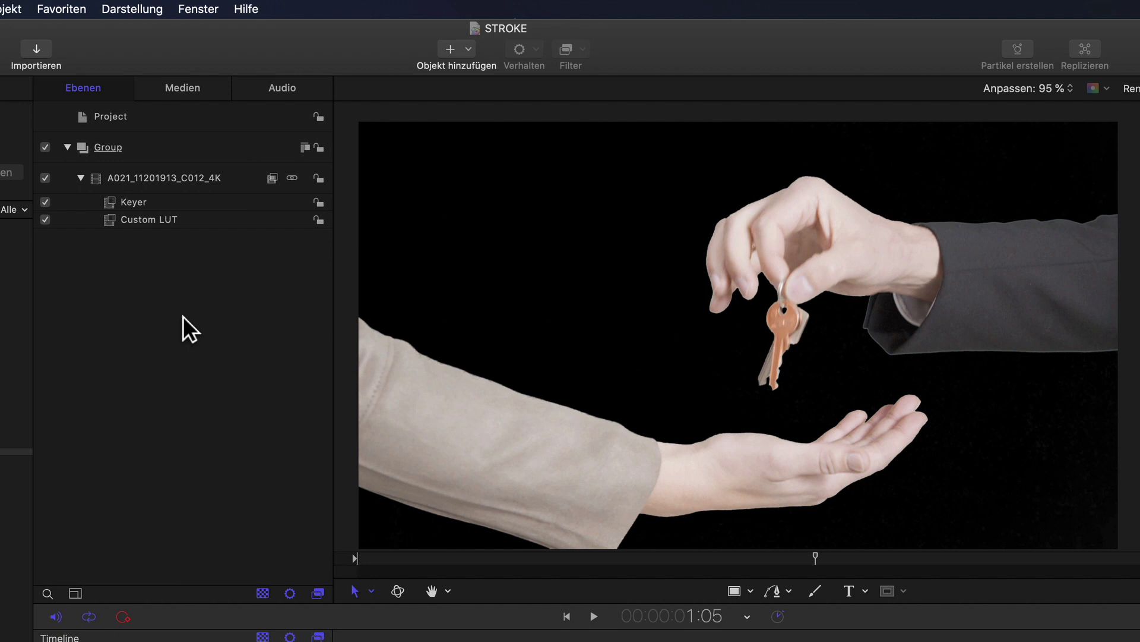
key(space)
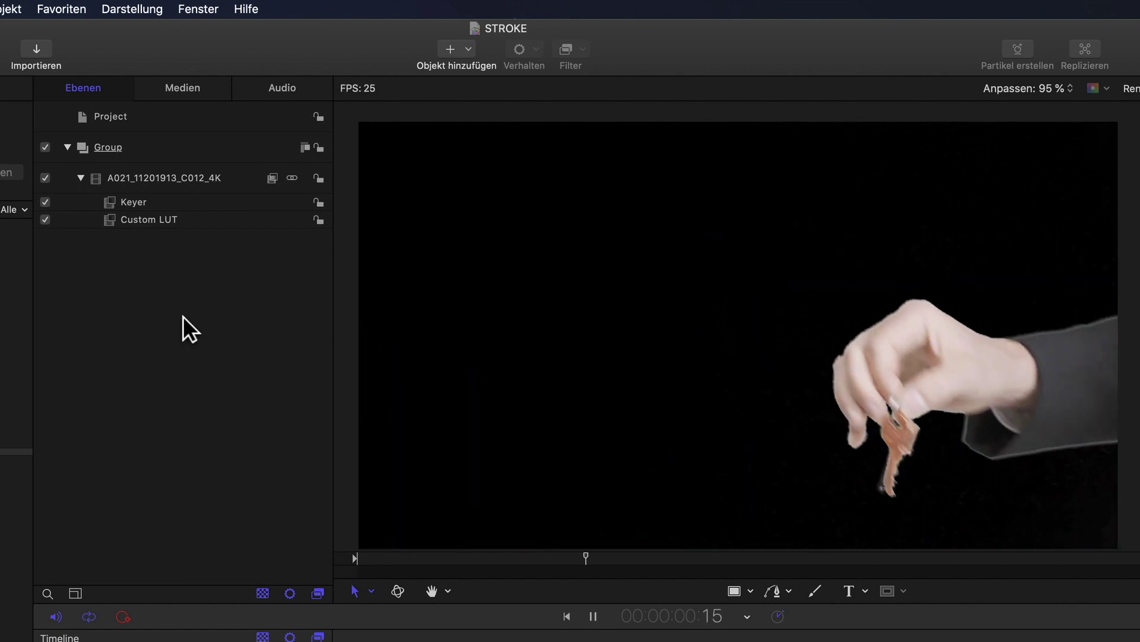
key(space)
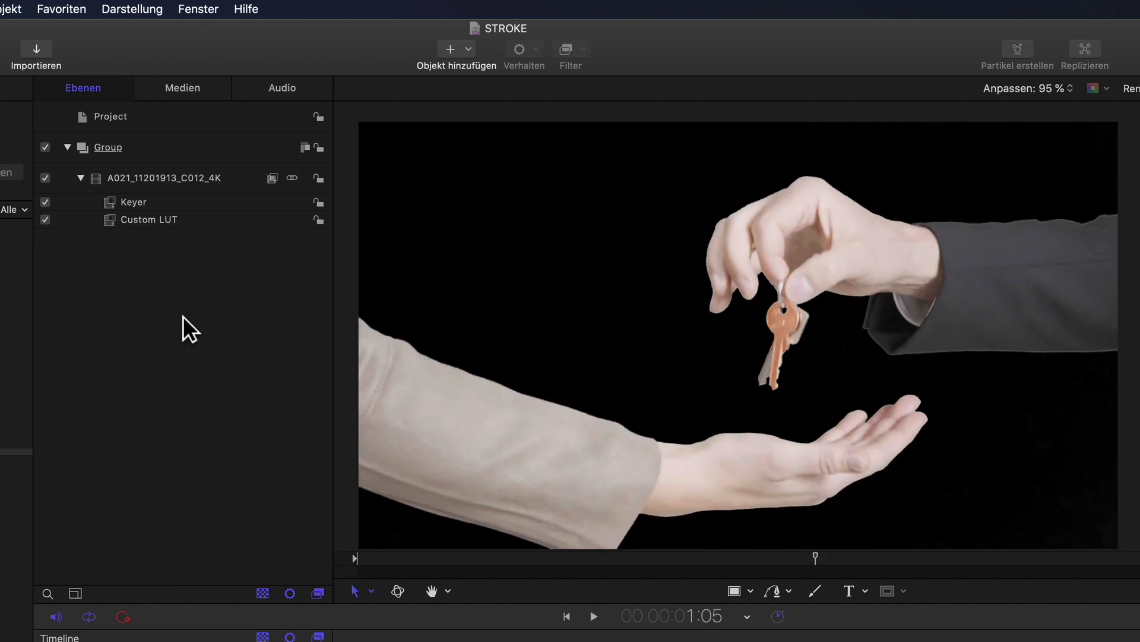
Add the Pinselstrich filter from the Rahmen category to the A021_11201913_C012_4K clip.
click(151, 174)
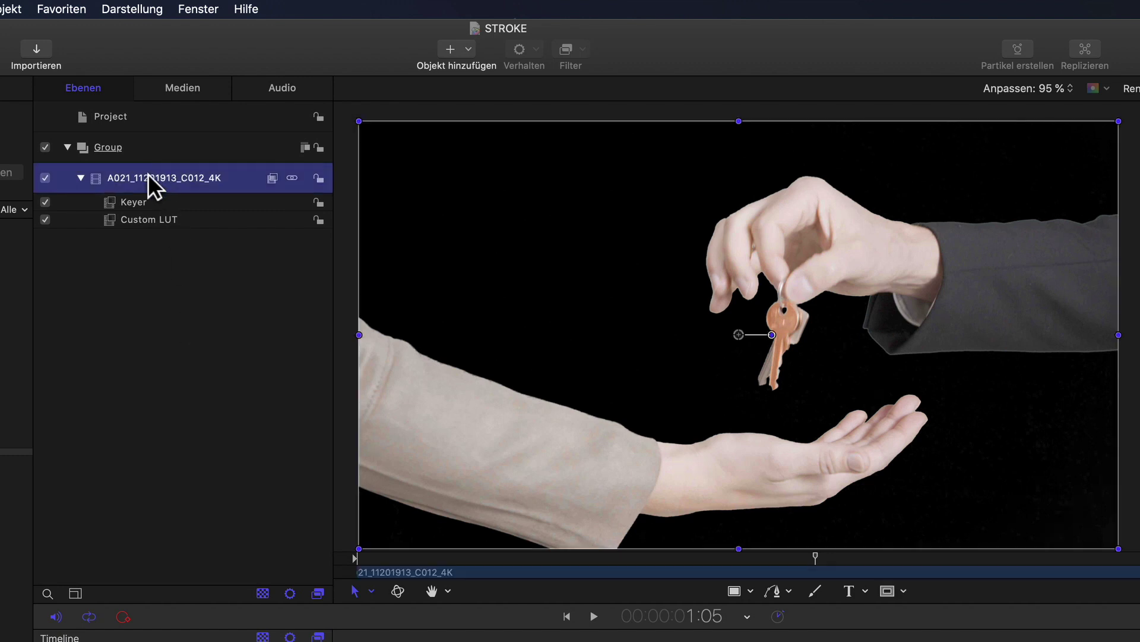
click(582, 46)
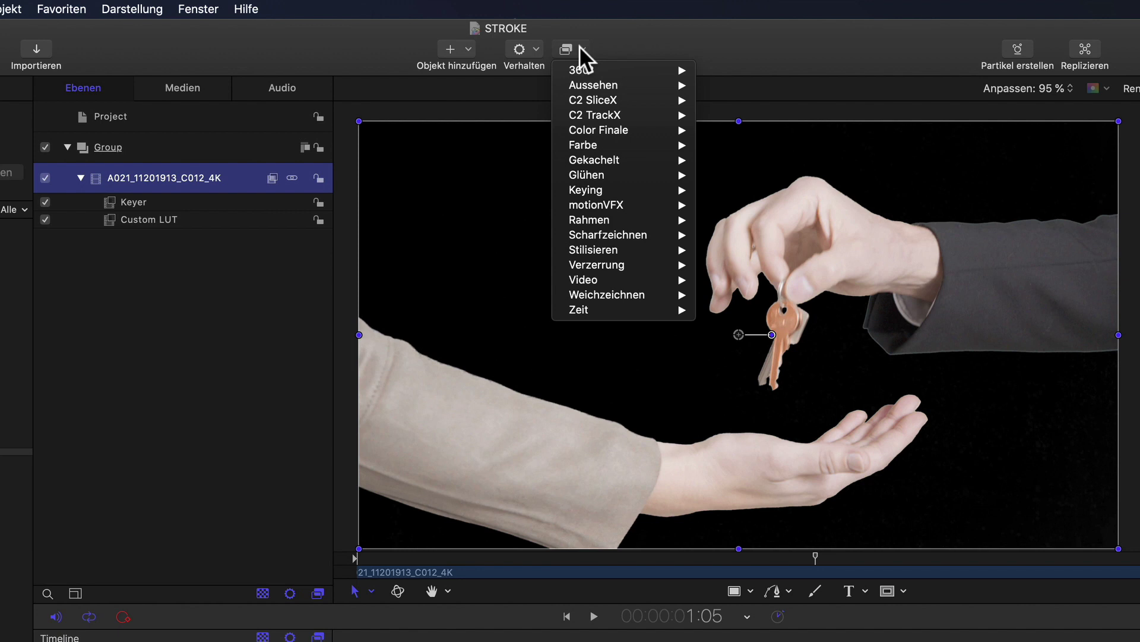
mouse_move(623, 214)
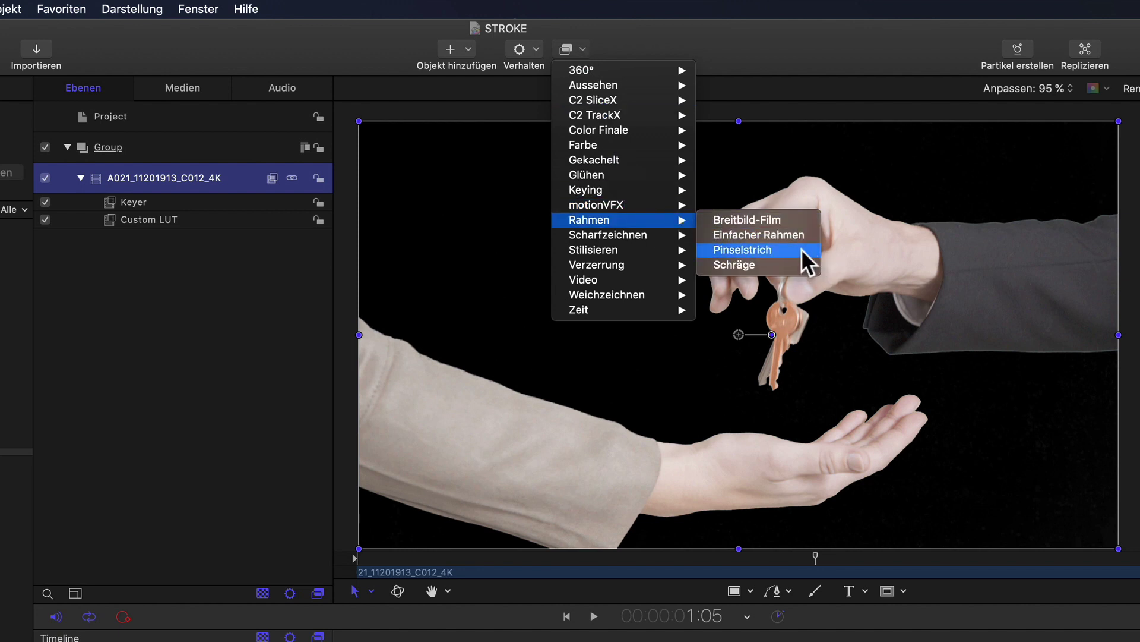
click(743, 249)
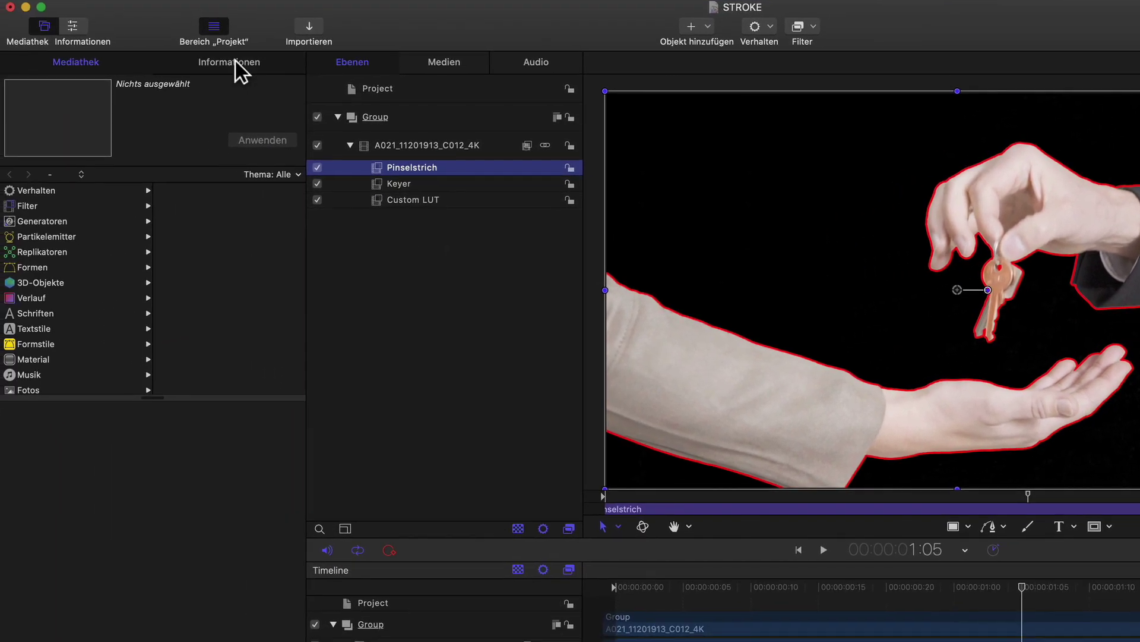
Show the clip's filter parameters and collapse the Keyer and Custom LUT settings.
key(super+3)
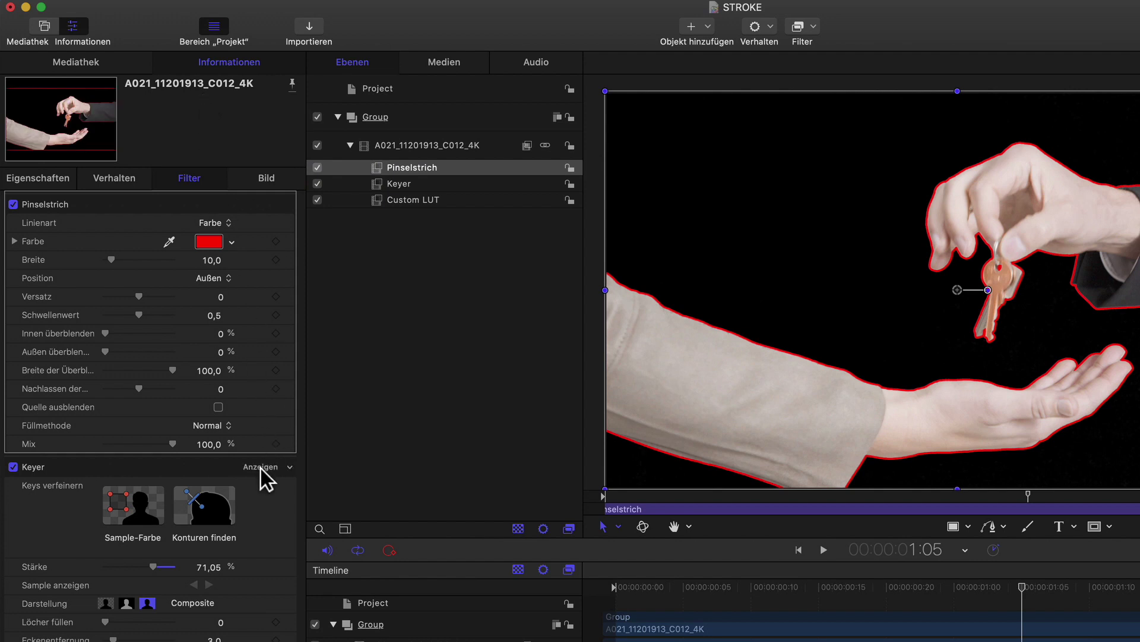
click(261, 468)
click(260, 493)
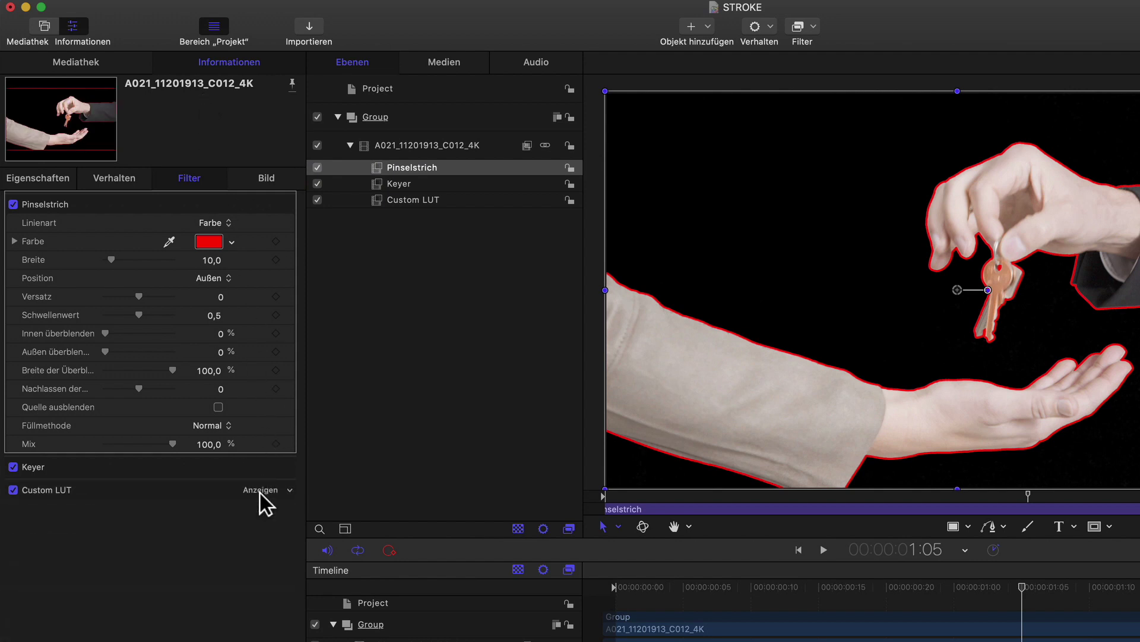
Review the Linienart options of the Pinselstrich filter and set its Breite to 56,0.
click(221, 223)
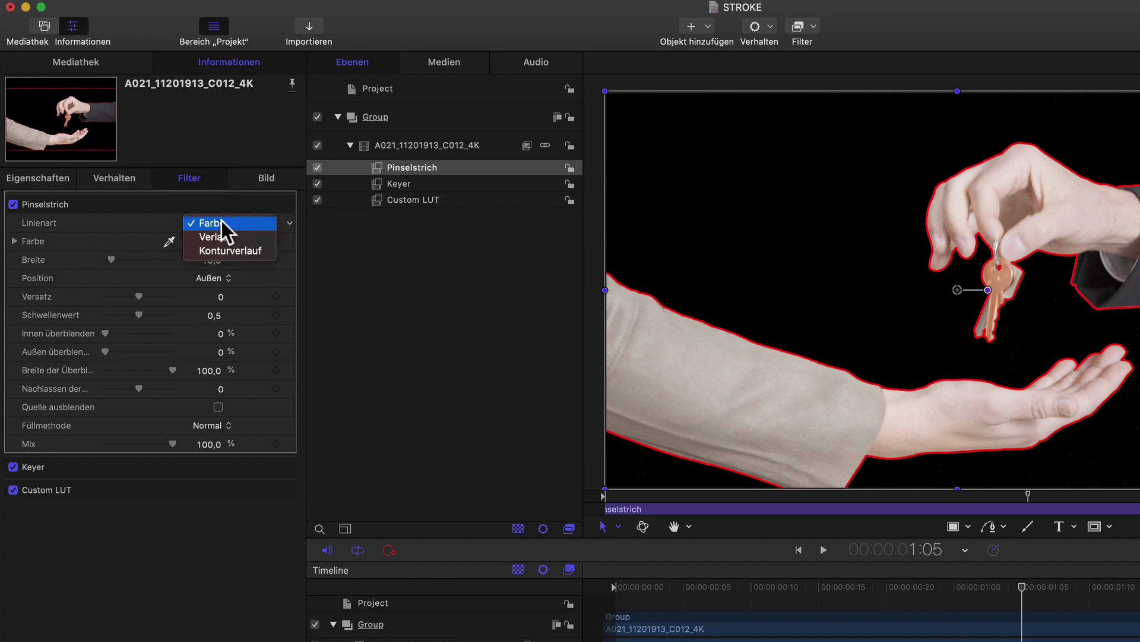
click(286, 254)
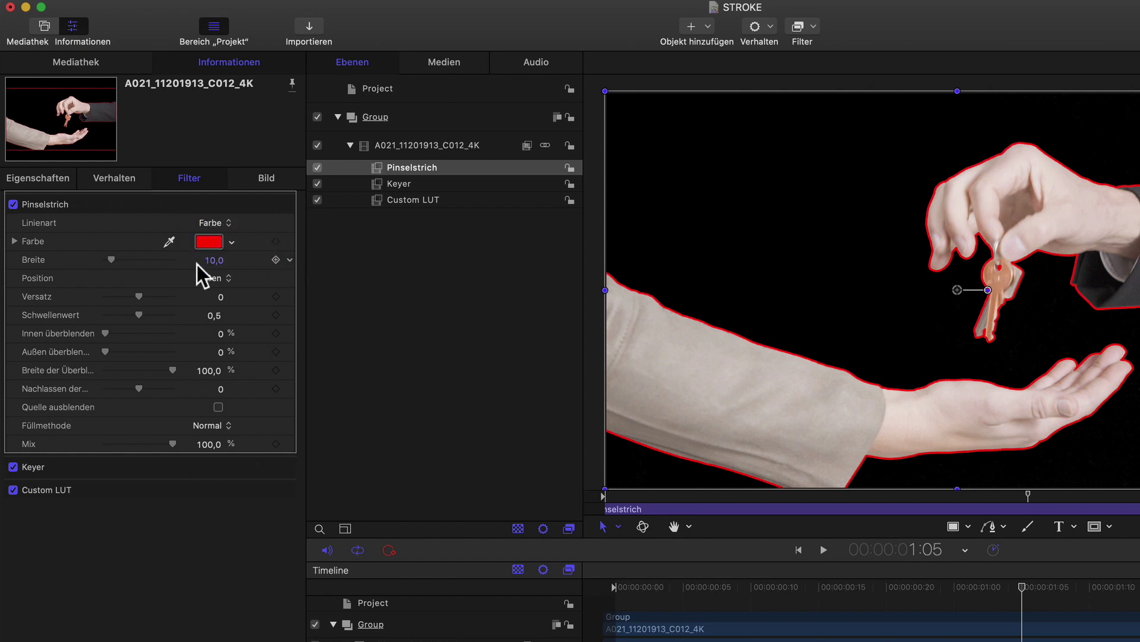
drag(112, 259, 141, 259)
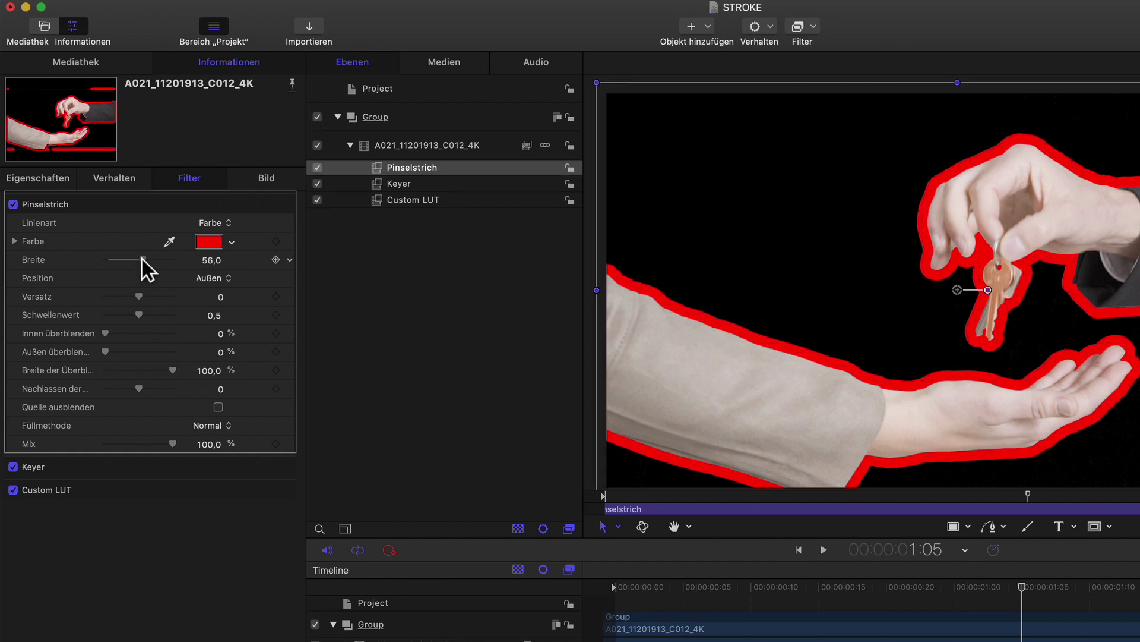
Change the stroke's Linienart to Verlauf and apply the Sundown gradient preset.
click(225, 224)
click(252, 236)
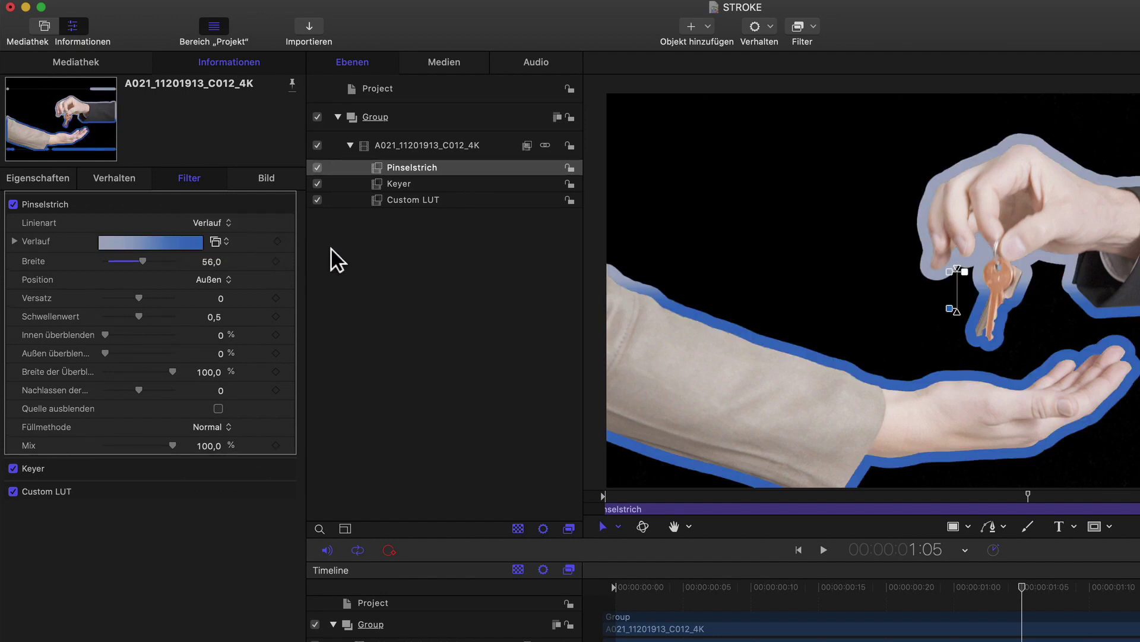
click(222, 244)
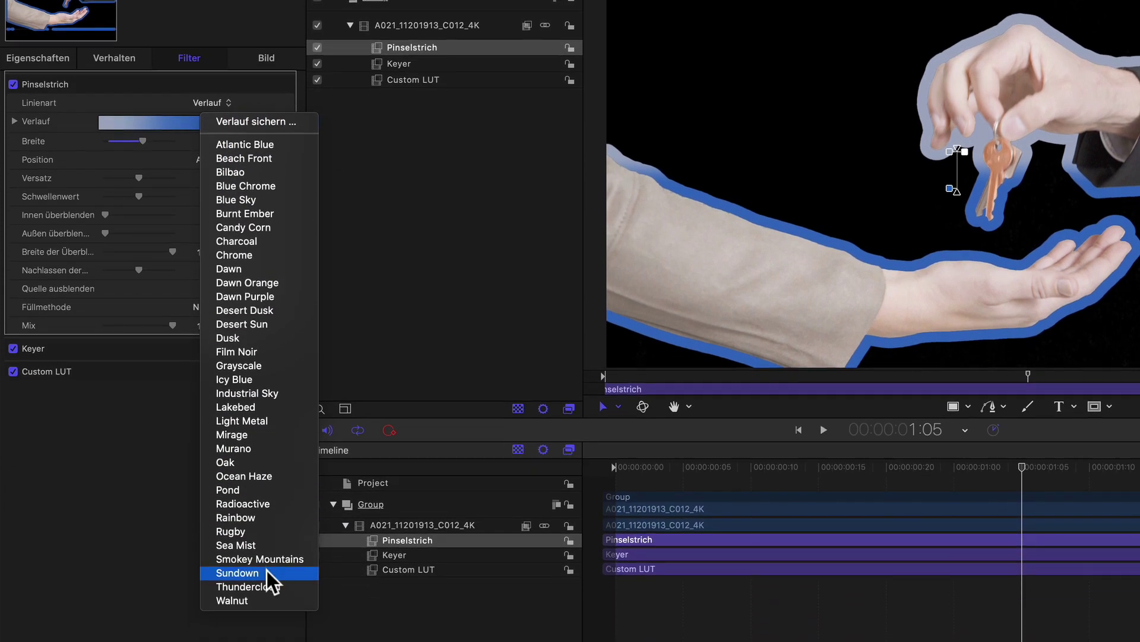
click(266, 571)
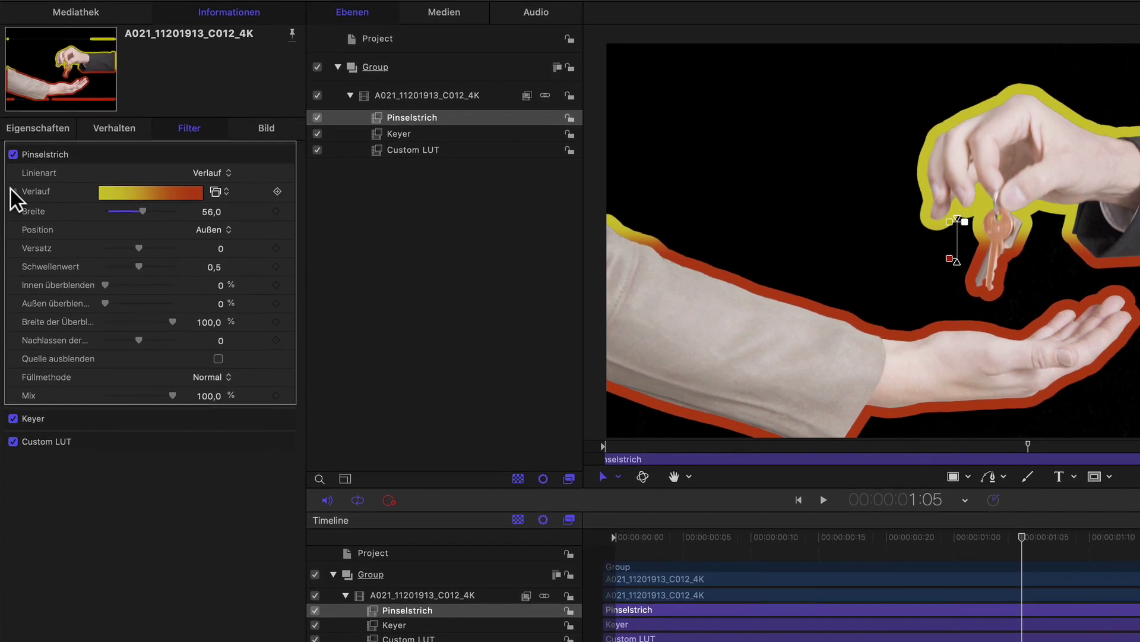
Stretch the gradient diagonally across the image, with its red end at the lower hand's wrist and its yellow end above the upper arm.
click(13, 191)
click(13, 191)
drag(951, 259, 881, 327)
mouse_move(961, 221)
mouse_down()
mouse_move(1019, 101)
mouse_move(835, 51)
mouse_move(1055, 66)
mouse_up()
drag(1123, 76, 1138, 71)
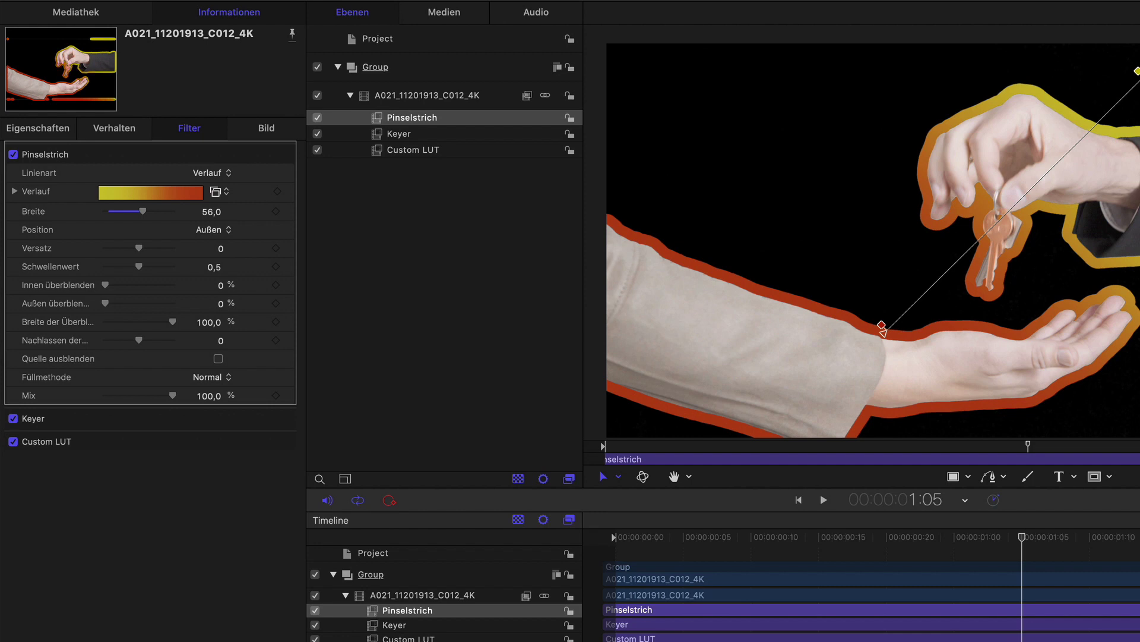
Try the stroke positions Zentriert and Innen and return to Außen.
click(215, 231)
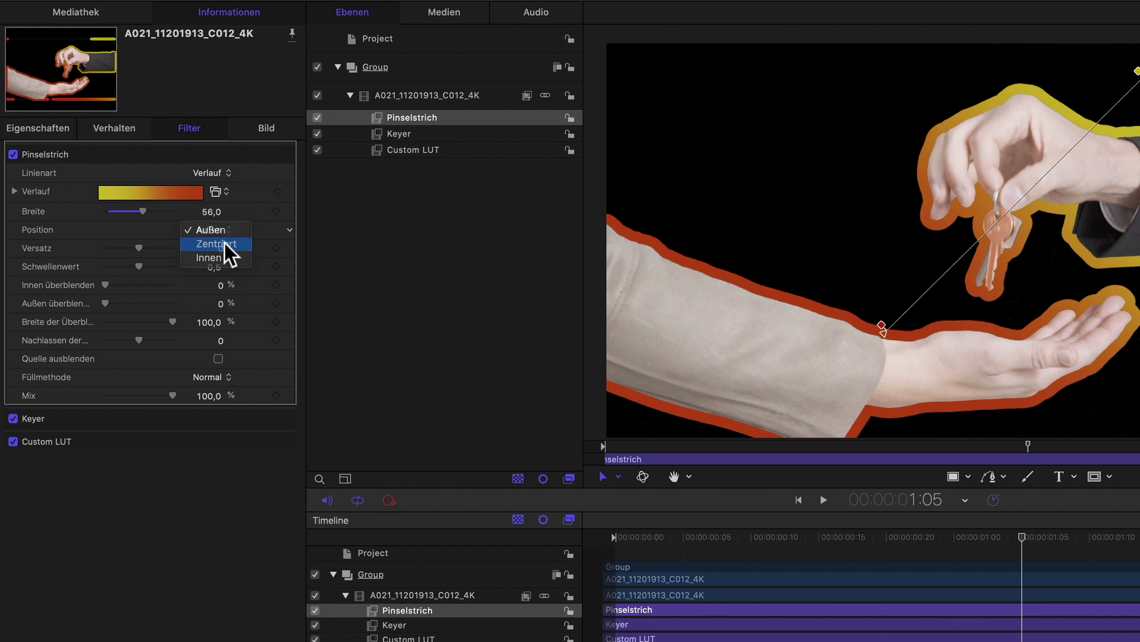
click(224, 243)
click(224, 232)
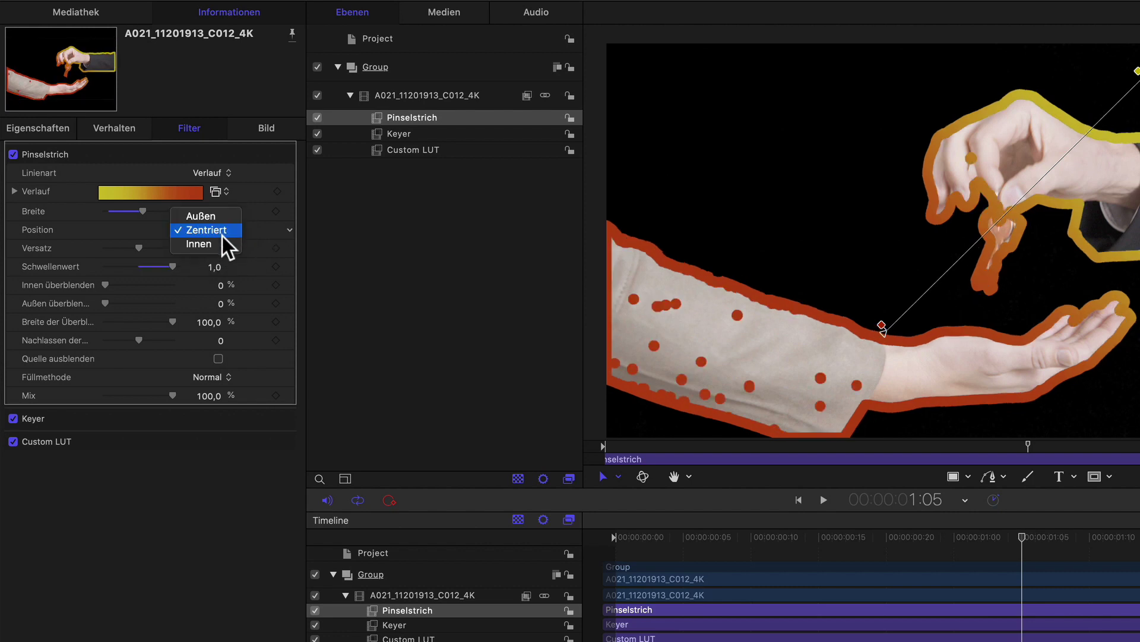
click(225, 246)
click(222, 232)
click(228, 200)
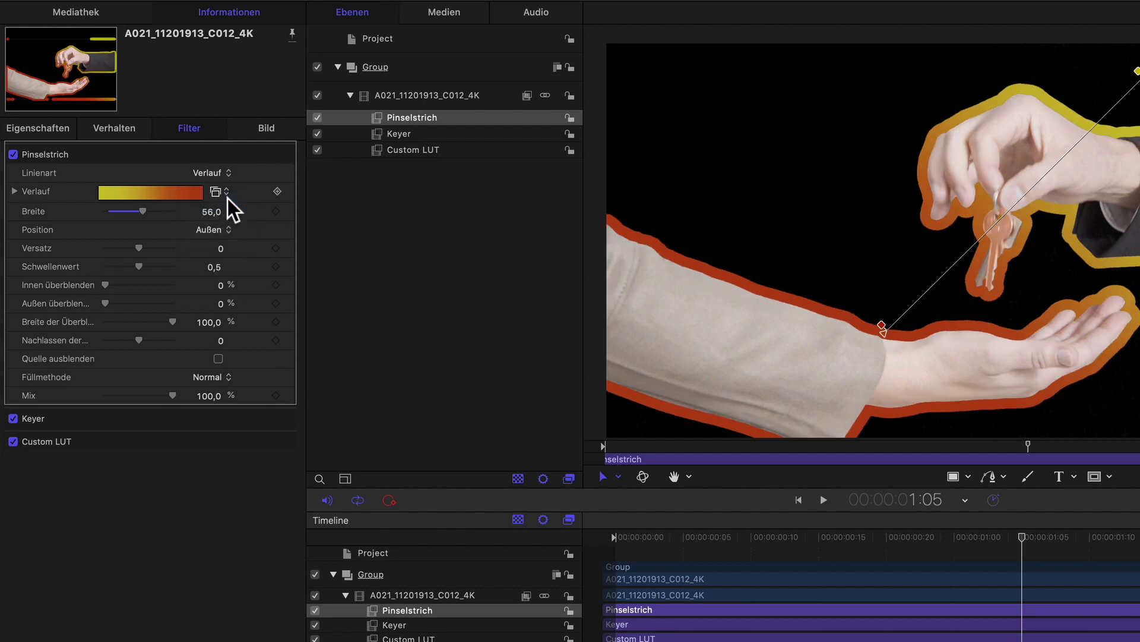
Set the stroke's Versatz to 83,0, Schwellenwert to 0,51, blend width to 99,38 % and Nachlassen to 11,0.
mouse_move(139, 247)
mouse_down()
mouse_move(172, 245)
mouse_move(84, 267)
mouse_move(212, 267)
mouse_up()
mouse_move(122, 270)
mouse_down()
mouse_move(56, 269)
mouse_move(241, 269)
mouse_up()
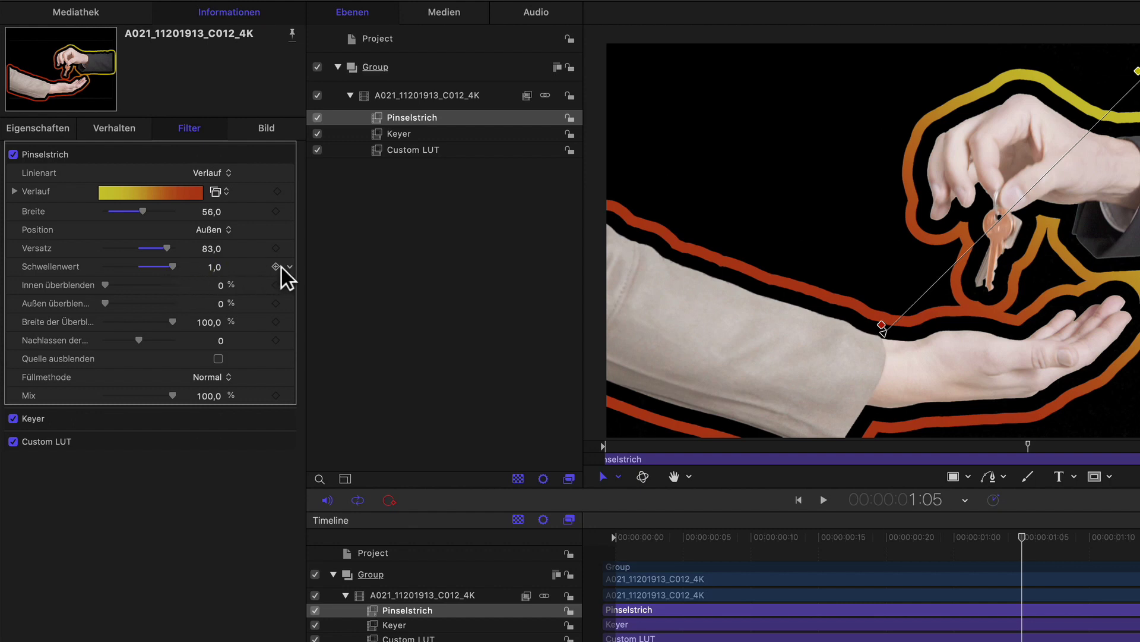
mouse_move(163, 269)
mouse_down()
mouse_move(140, 266)
mouse_move(128, 283)
mouse_move(191, 282)
mouse_move(90, 284)
mouse_move(119, 302)
mouse_move(105, 303)
mouse_up()
drag(173, 321, 141, 341)
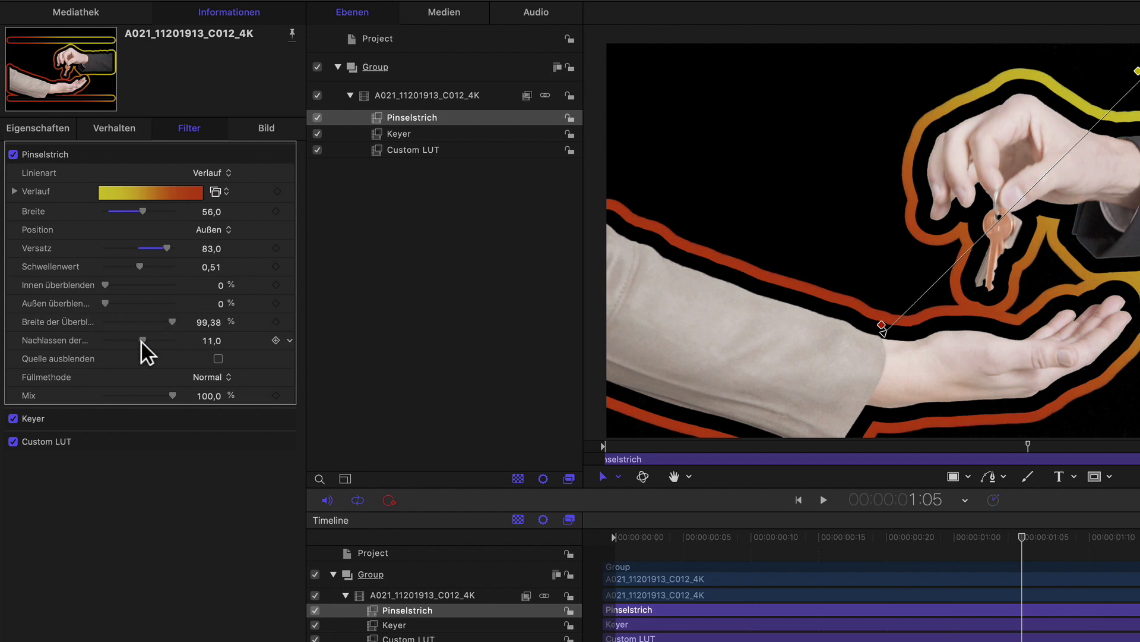
Try the Quelle ausblenden option to view the outline alone and switch it off again.
click(218, 358)
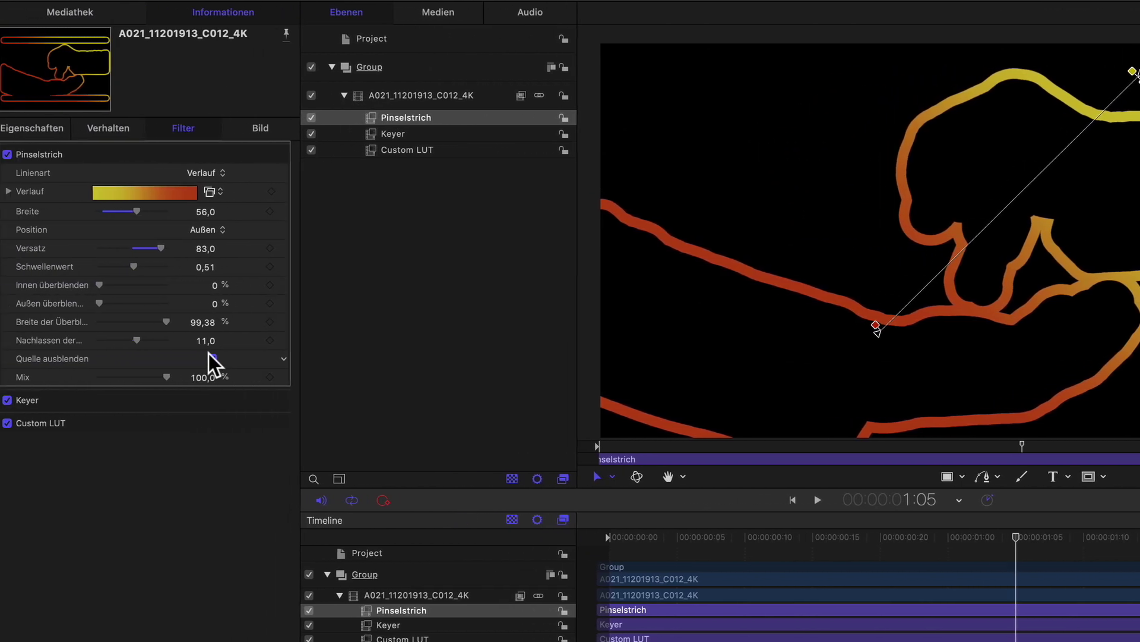
click(212, 357)
Duplicate the clip layer and disable the Pinselstrich filter on the original layer.
click(412, 92)
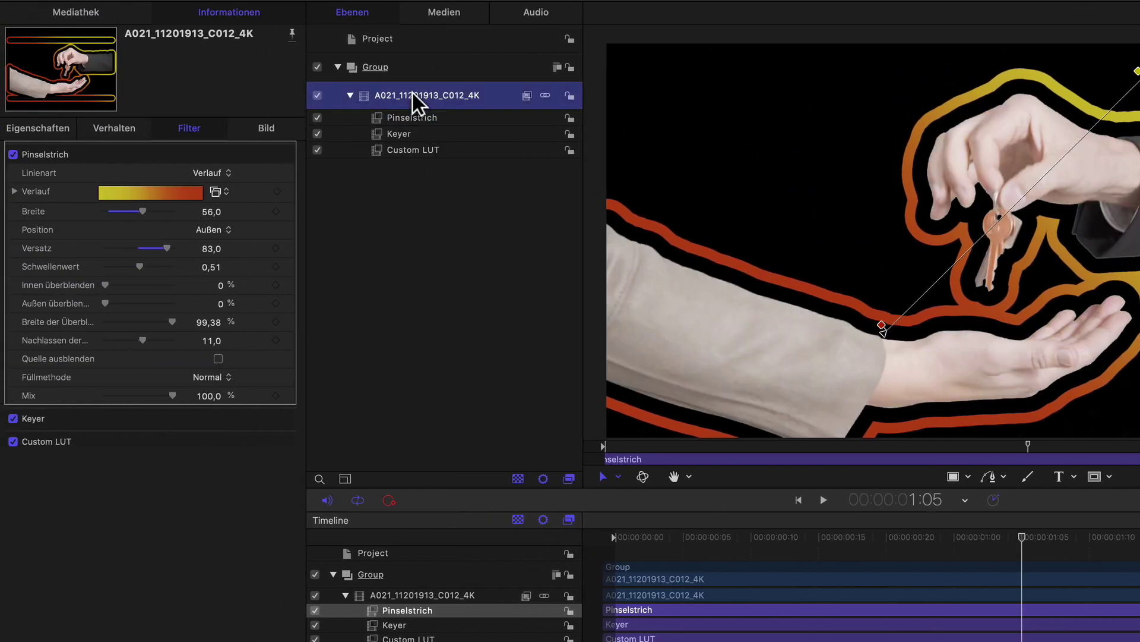
key(super+d)
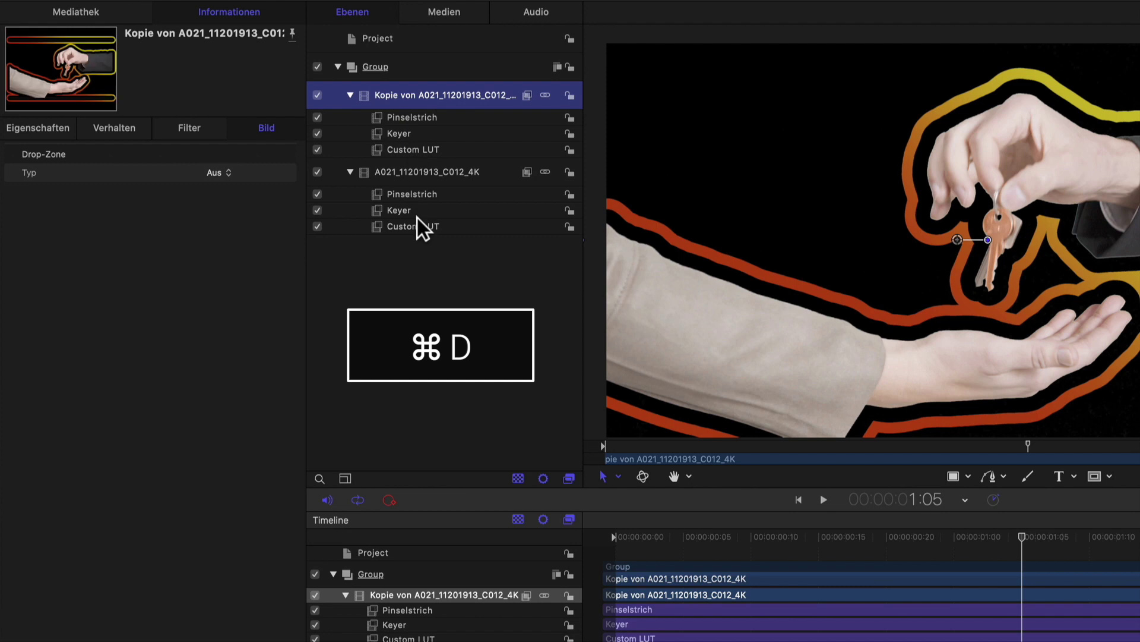
click(317, 194)
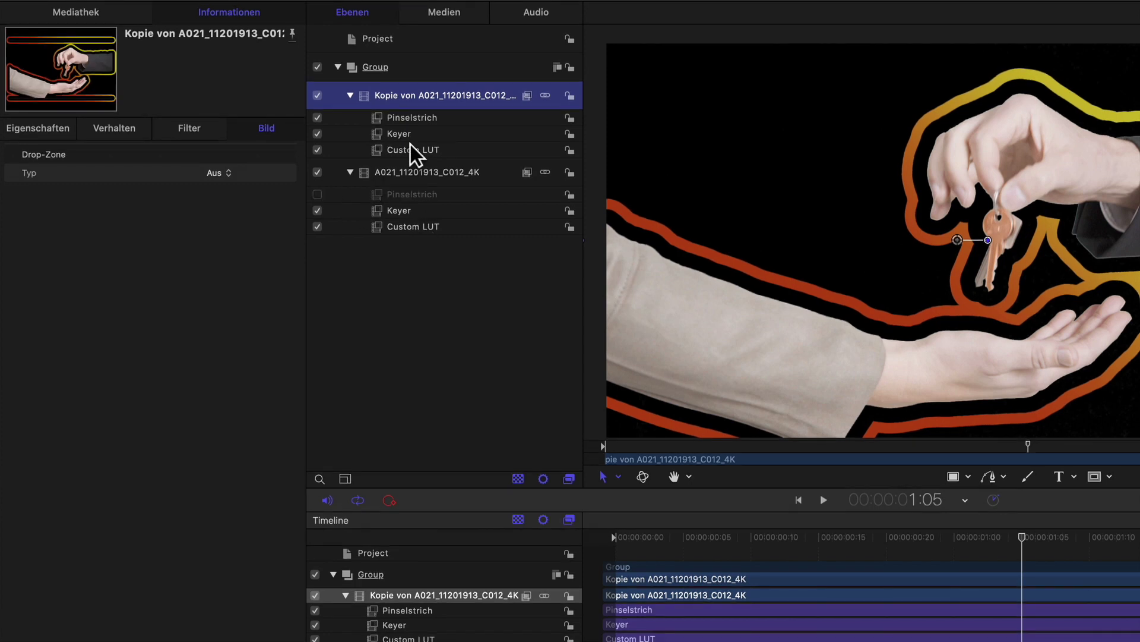
Enable Quelle ausblenden in the Pinselstrich filter of the duplicated clip.
click(423, 118)
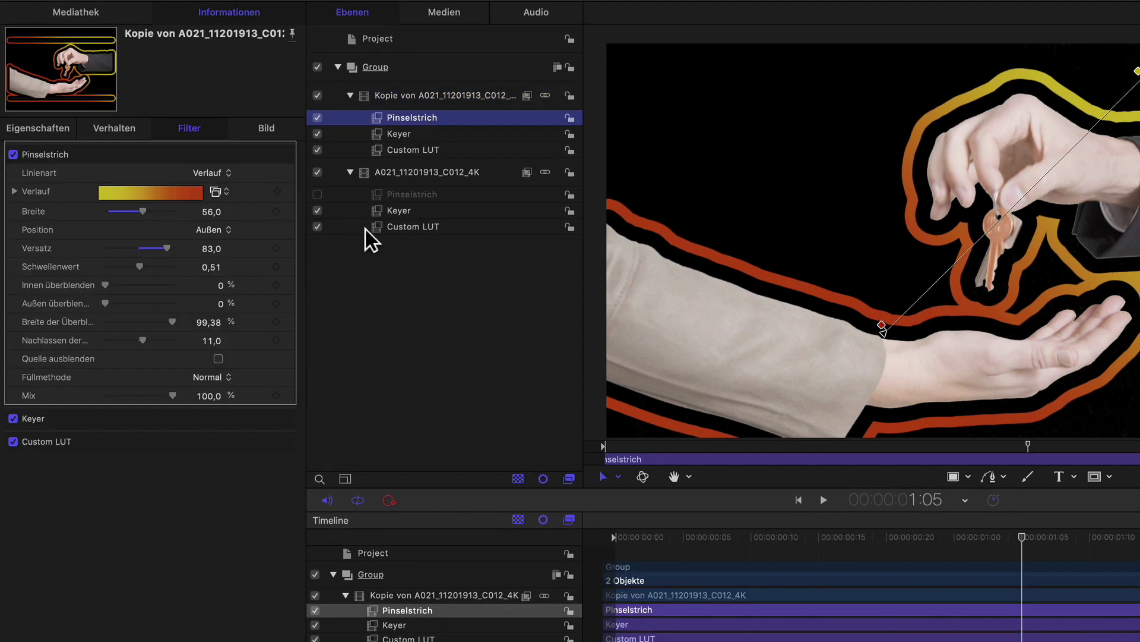
click(217, 357)
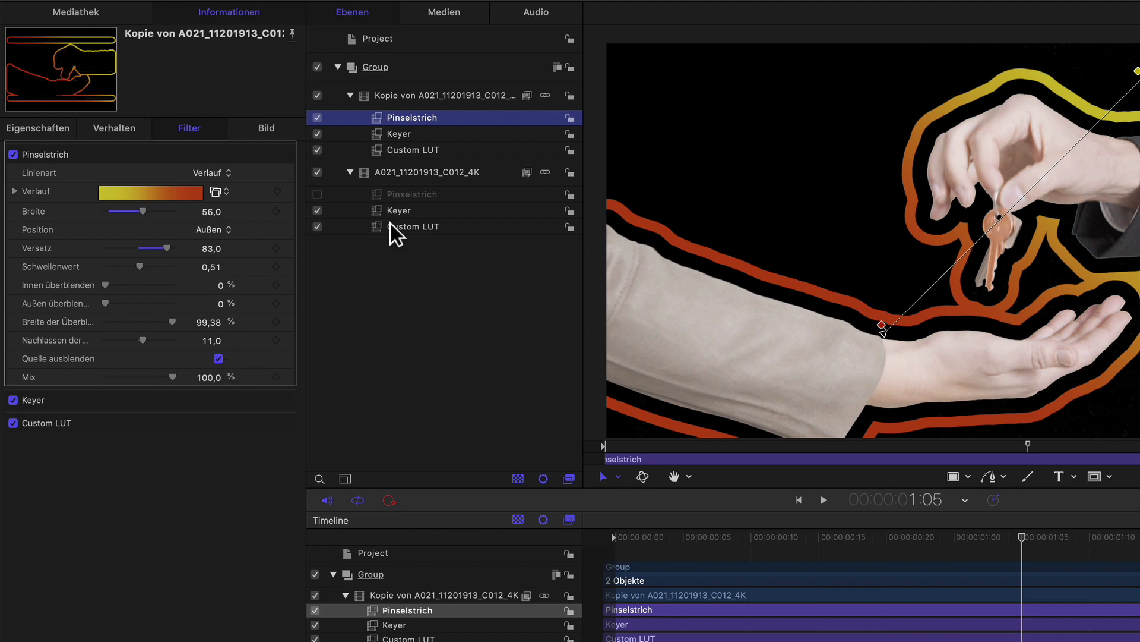
Add the Unterwasser distortion filter to the duplicated clip with Größe 4,26, Tempo 0,79 and Lichtbrechung 124,0.
click(415, 98)
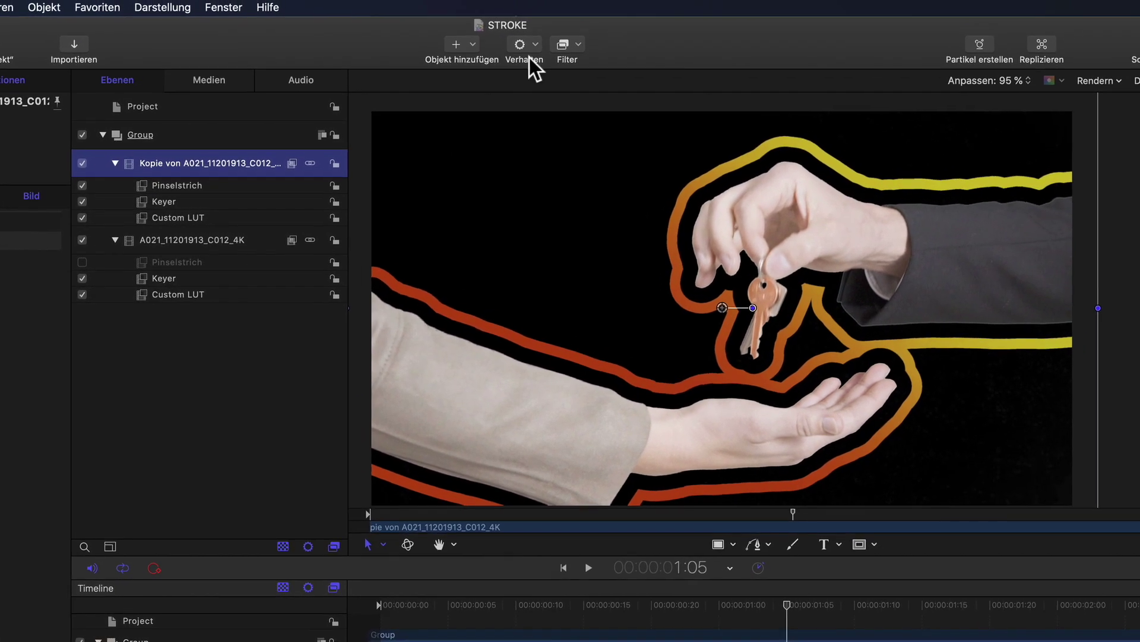
click(572, 43)
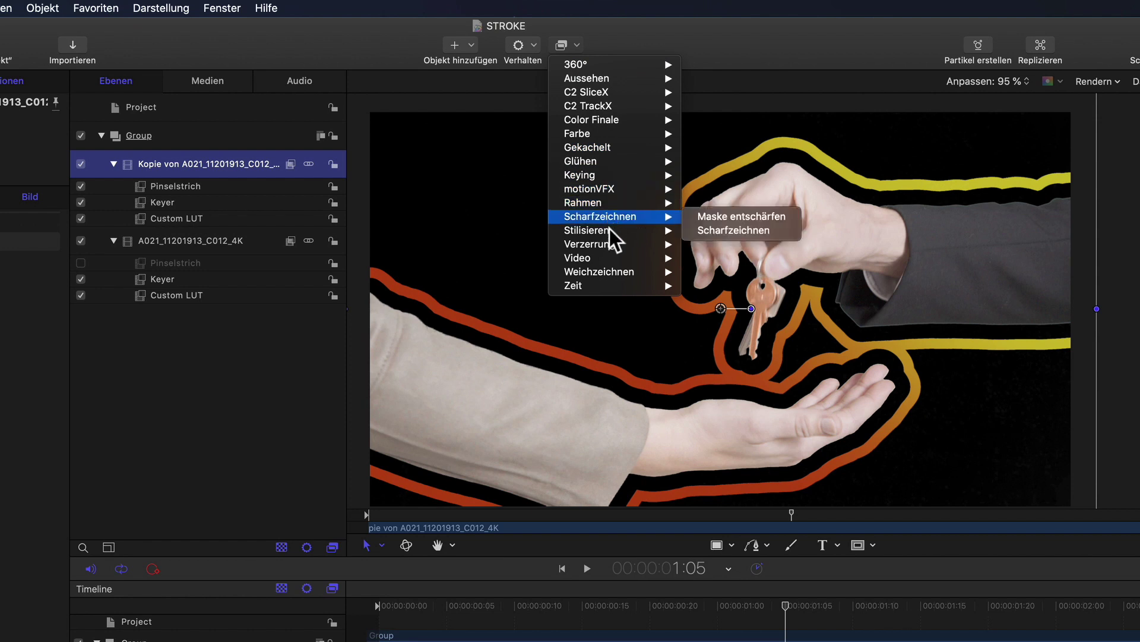
mouse_move(610, 244)
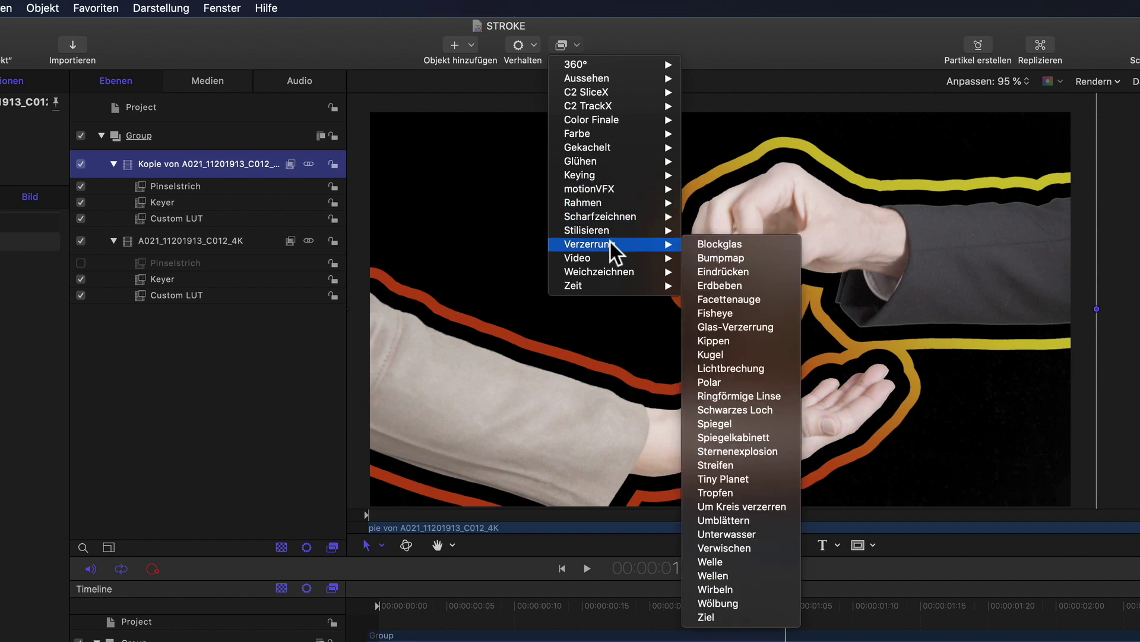
click(746, 531)
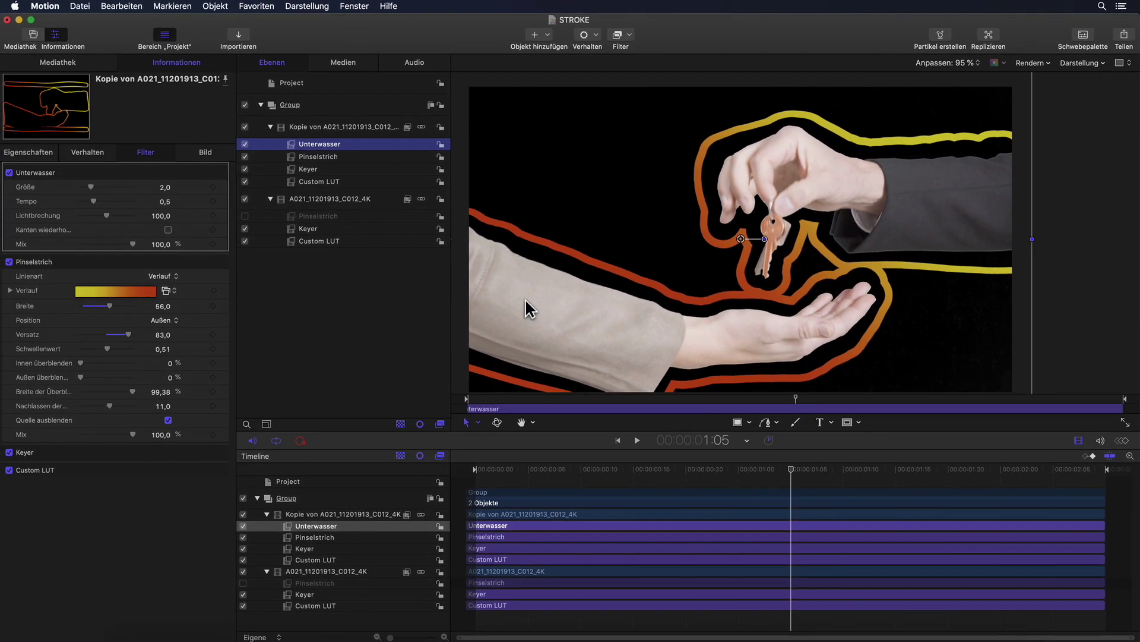
mouse_move(92, 186)
mouse_down()
mouse_move(109, 187)
mouse_move(90, 188)
mouse_move(104, 188)
mouse_move(95, 201)
mouse_move(112, 215)
mouse_up()
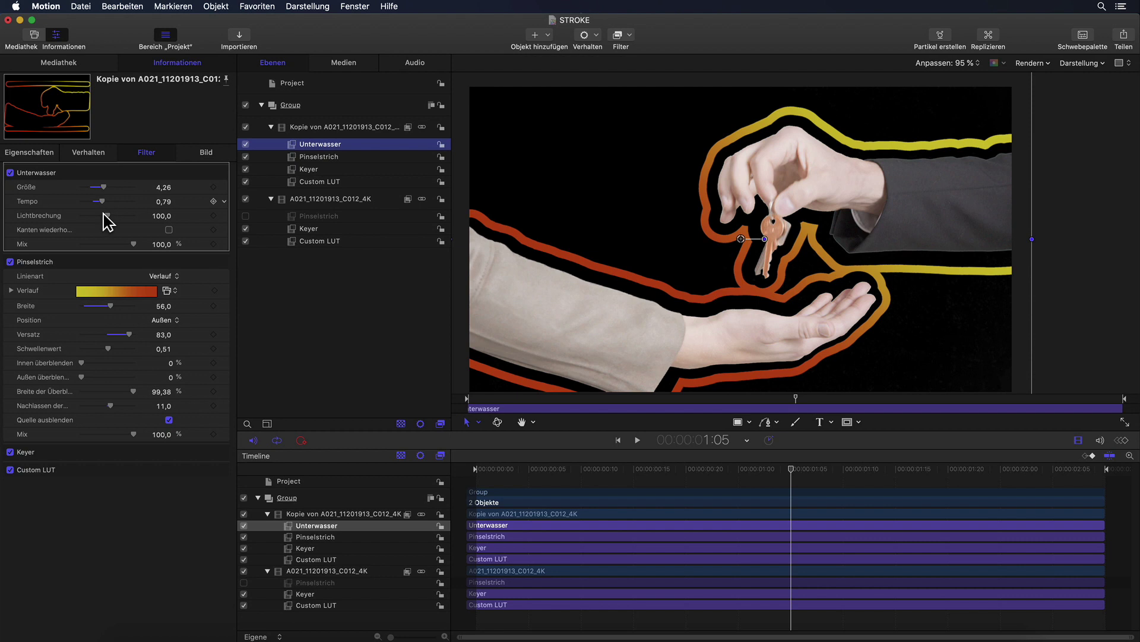
Add the Glitzern filter from the Glühen category to the duplicate, set its Belichtung to 4,0 and play back the result.
click(627, 37)
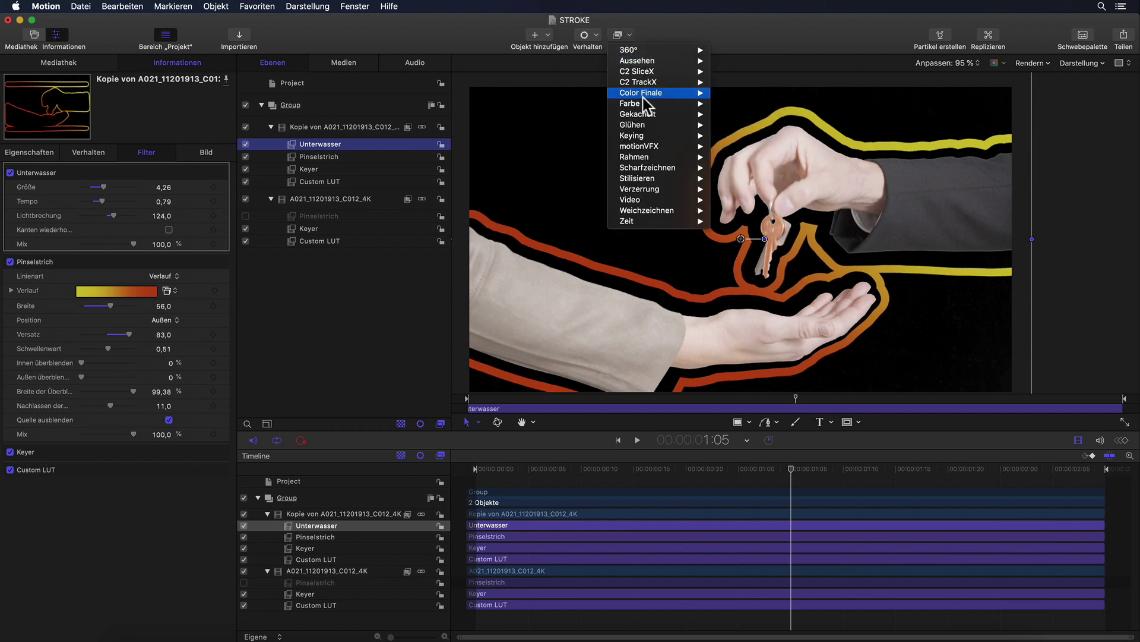
mouse_move(653, 125)
click(755, 180)
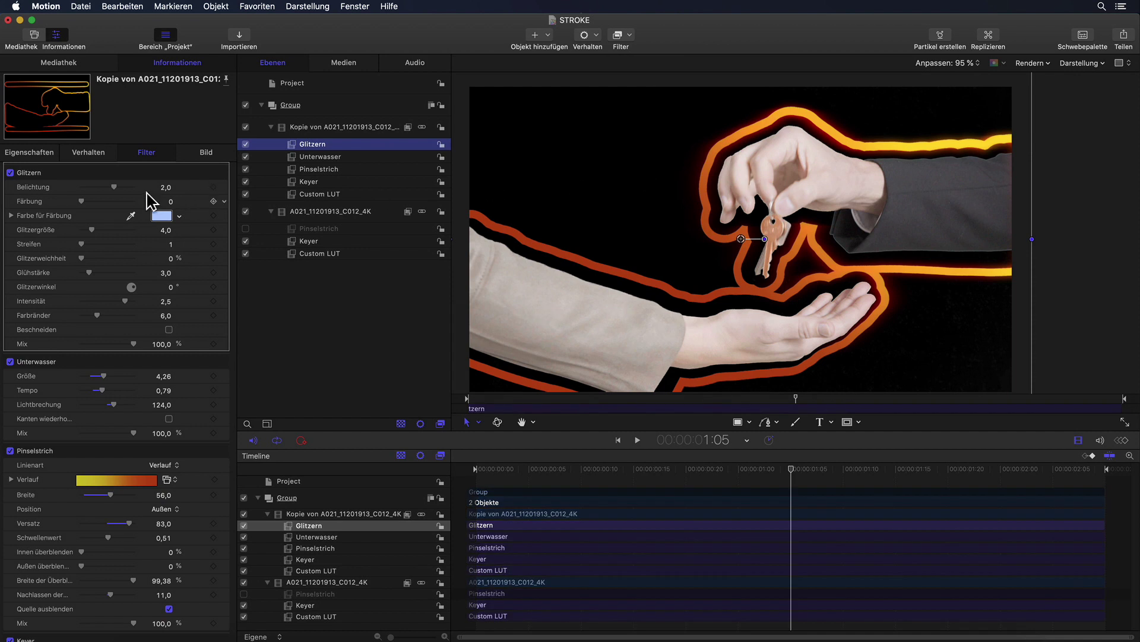
drag(114, 187, 120, 187)
click(252, 261)
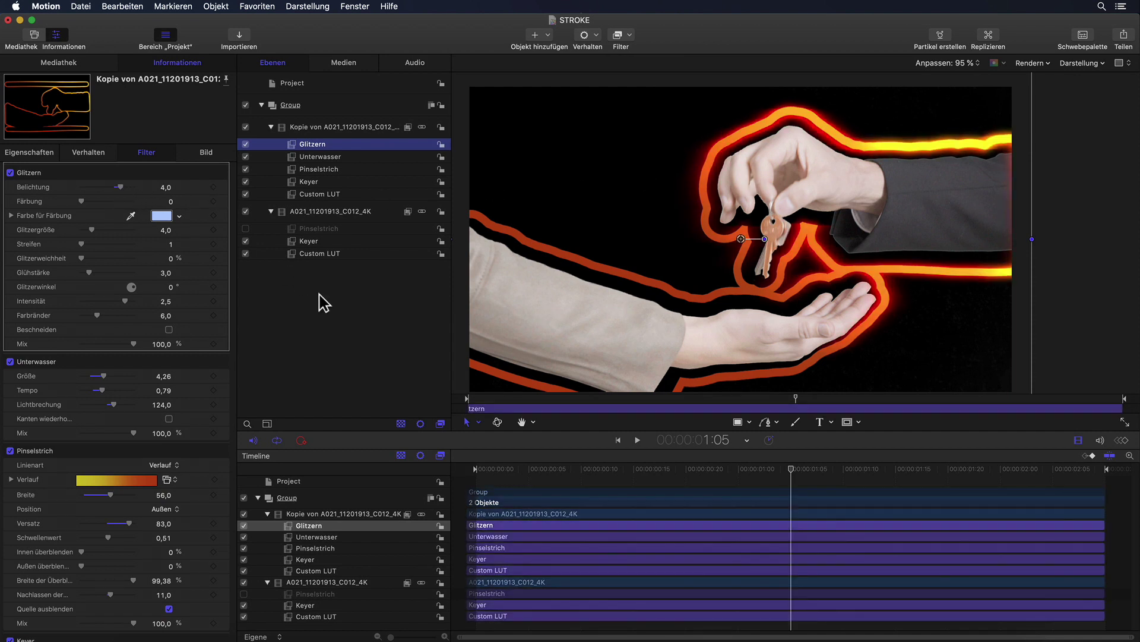
key(space)
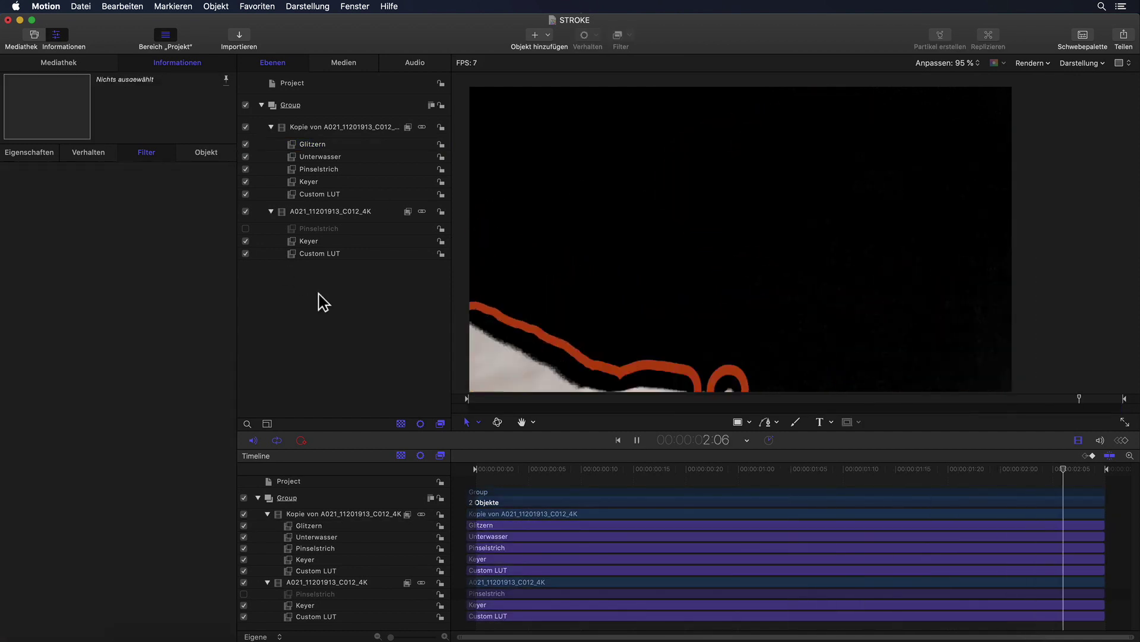